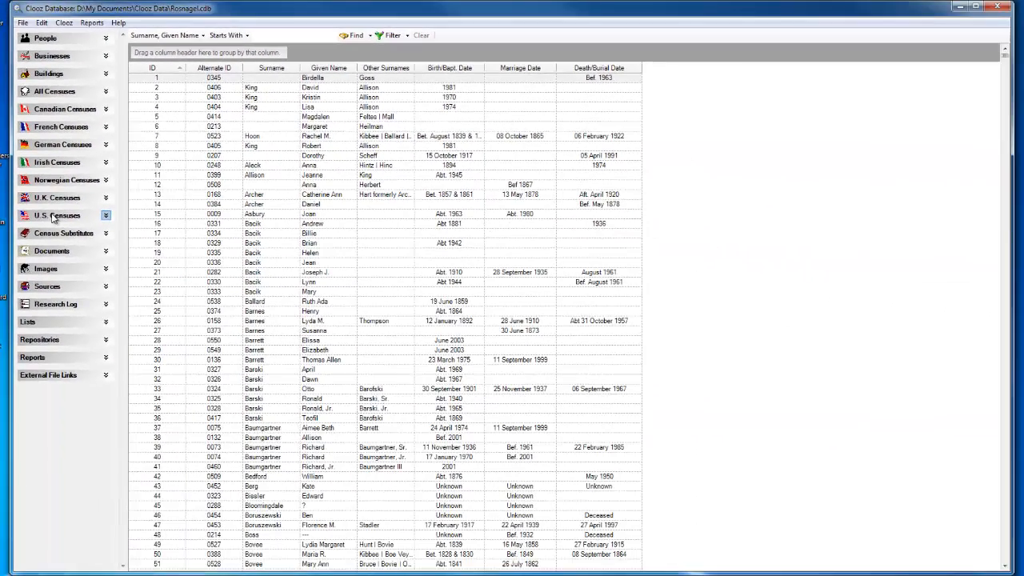
View the people-linking list from a new 1800 U.S. Federal Census population schedule, and close both without saving
{"action": "left_click", "coordinate": [52, 217]}
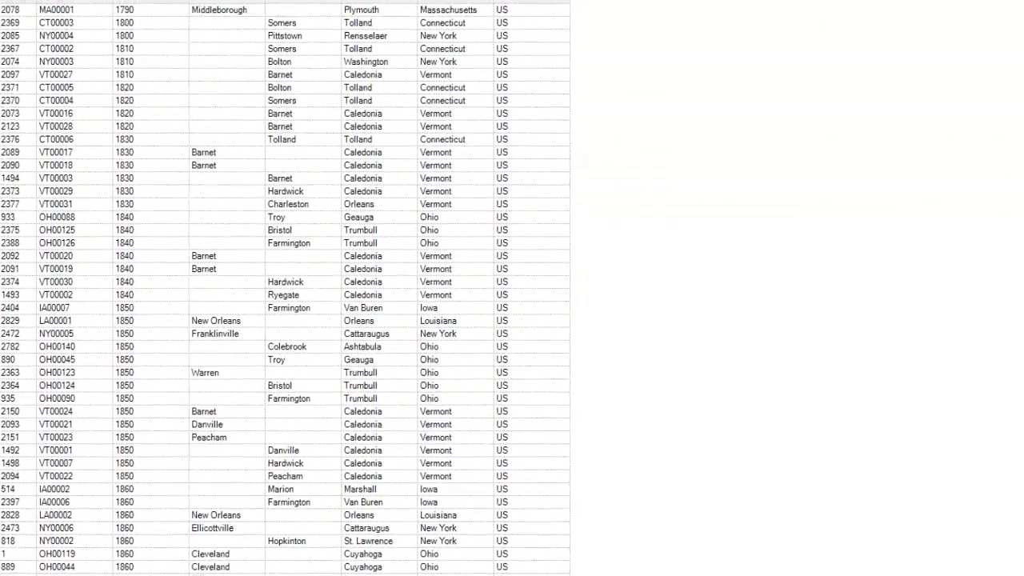
{"action": "left_click", "coordinate": [0, 248]}
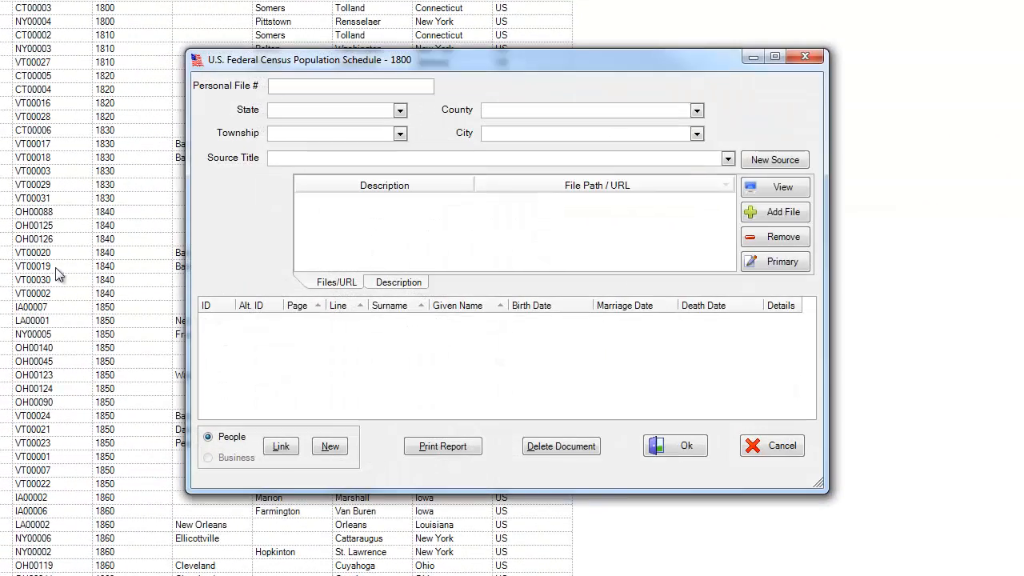
{"action": "left_click", "coordinate": [293, 456]}
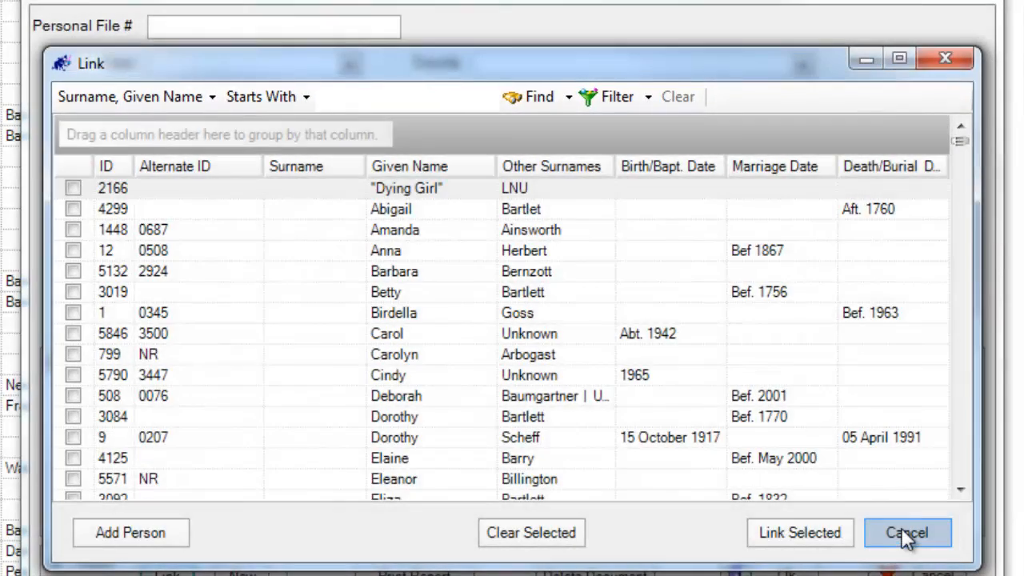
{"action": "left_click", "coordinate": [907, 534]}
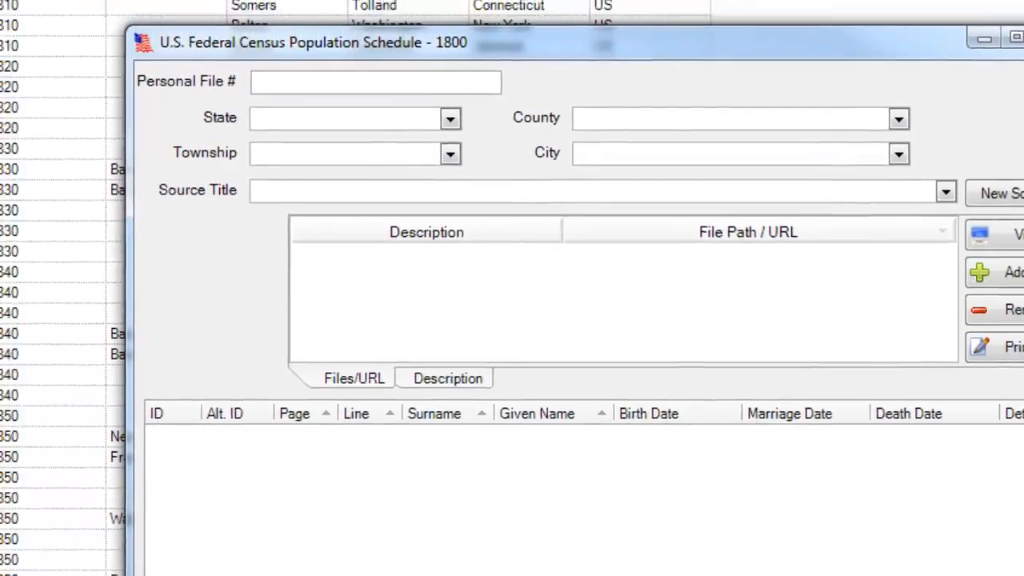
{"action": "left_click", "coordinate": [917, 569]}
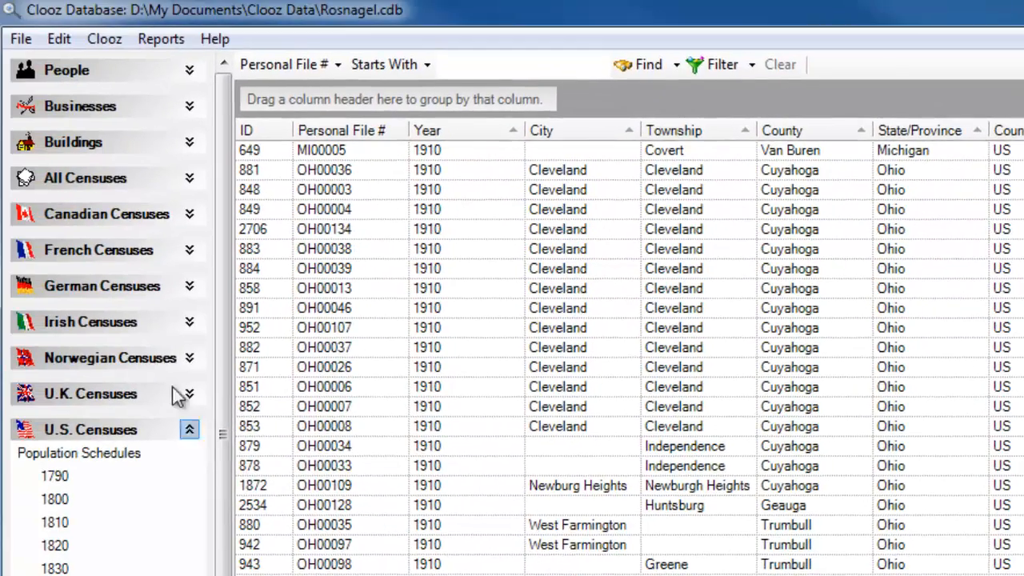
Show the People list and set its search field to Surname, Given Name
{"action": "scroll", "coordinate": [74, 71], "scroll_direction": "down", "scroll_amount": 3}
{"action": "left_click", "coordinate": [74, 70]}
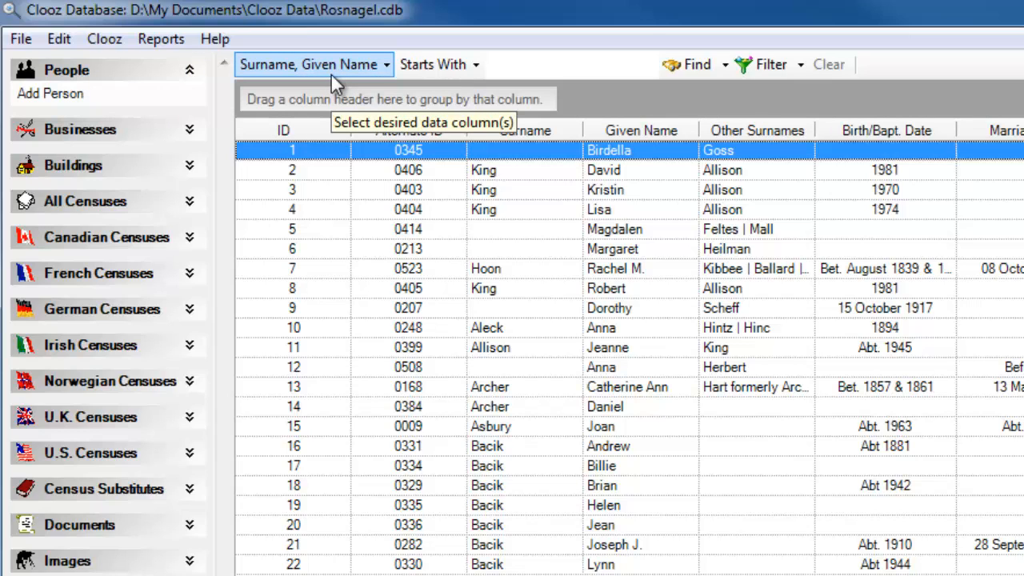
{"action": "left_click", "coordinate": [386, 65]}
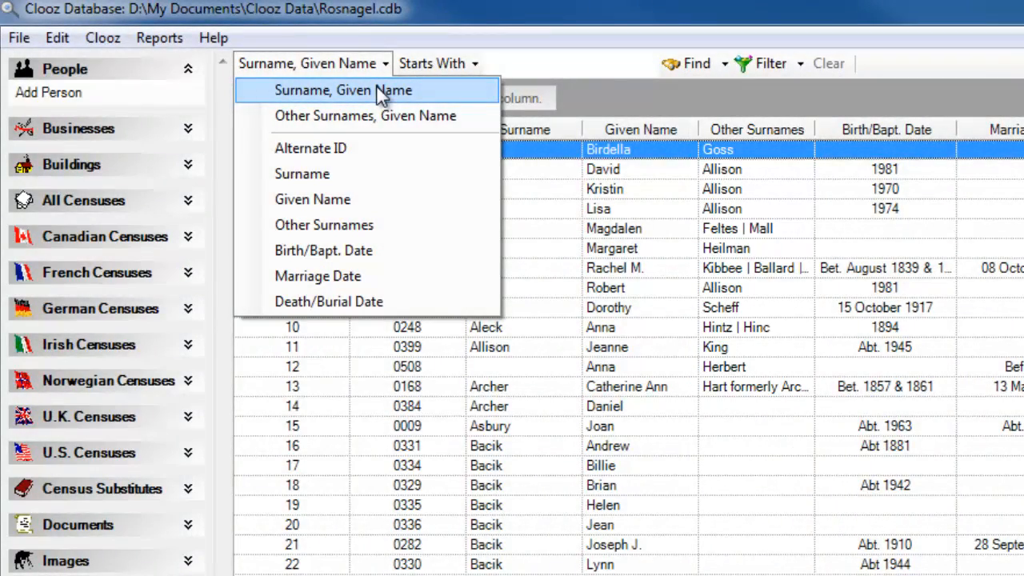
{"action": "left_click", "coordinate": [376, 90]}
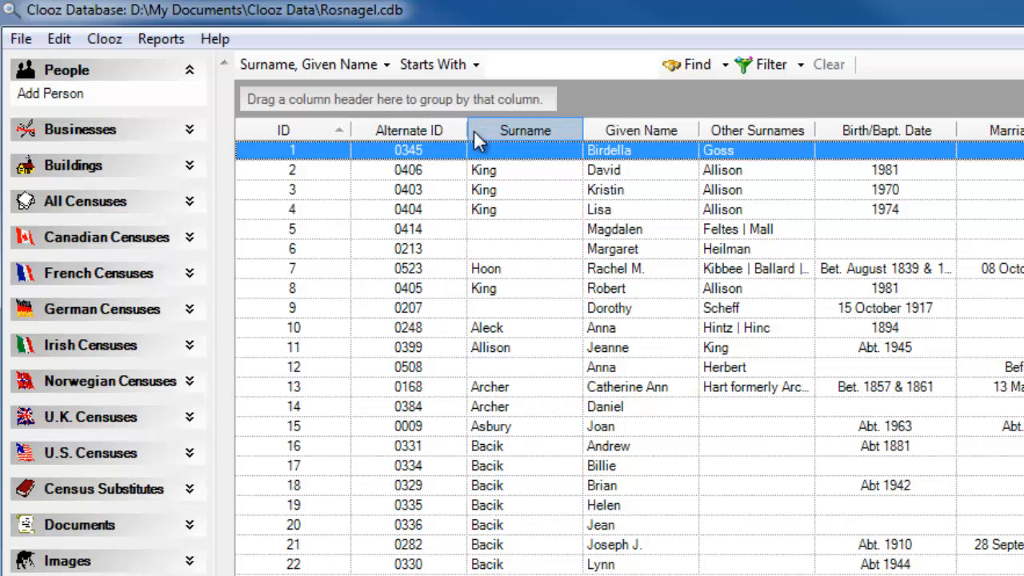
Sort the People list by Surname and within that by Given Name
{"action": "left_click", "coordinate": [564, 131]}
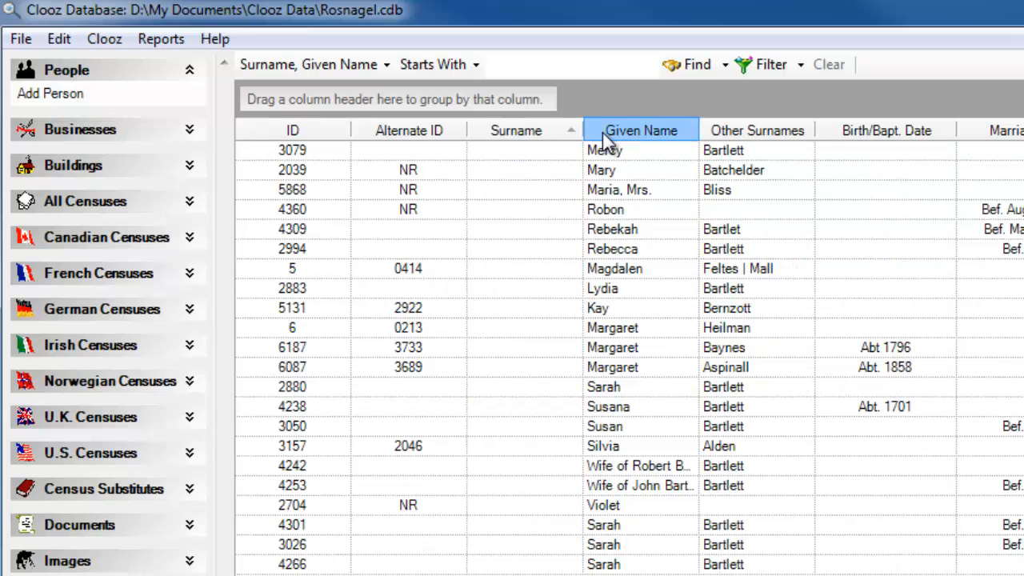
{"action": "left_click", "coordinate": [606, 137]}
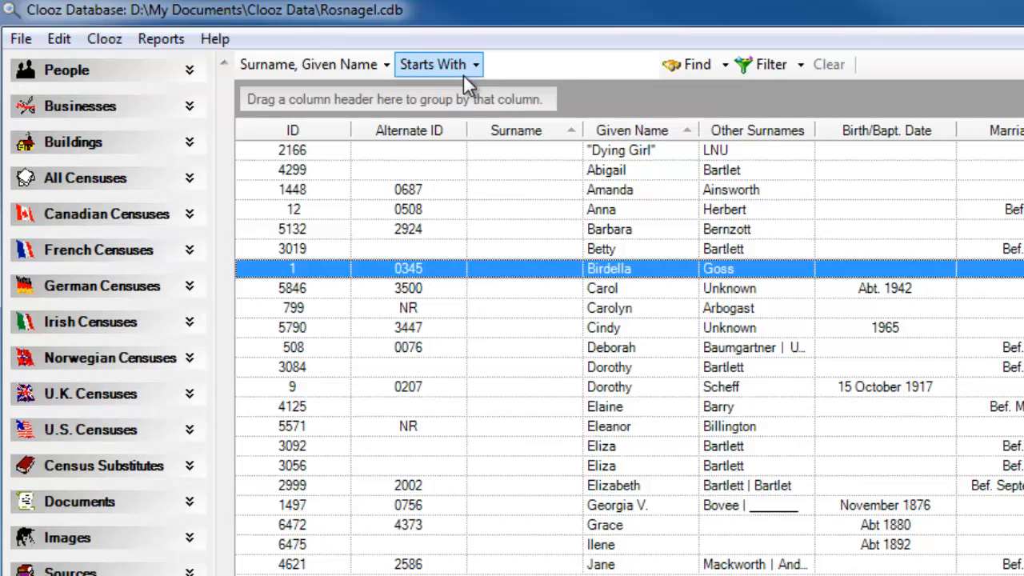
Find the first person whose surname and given name match "tho, R" using the Starts With criterion
{"action": "left_click", "coordinate": [476, 66]}
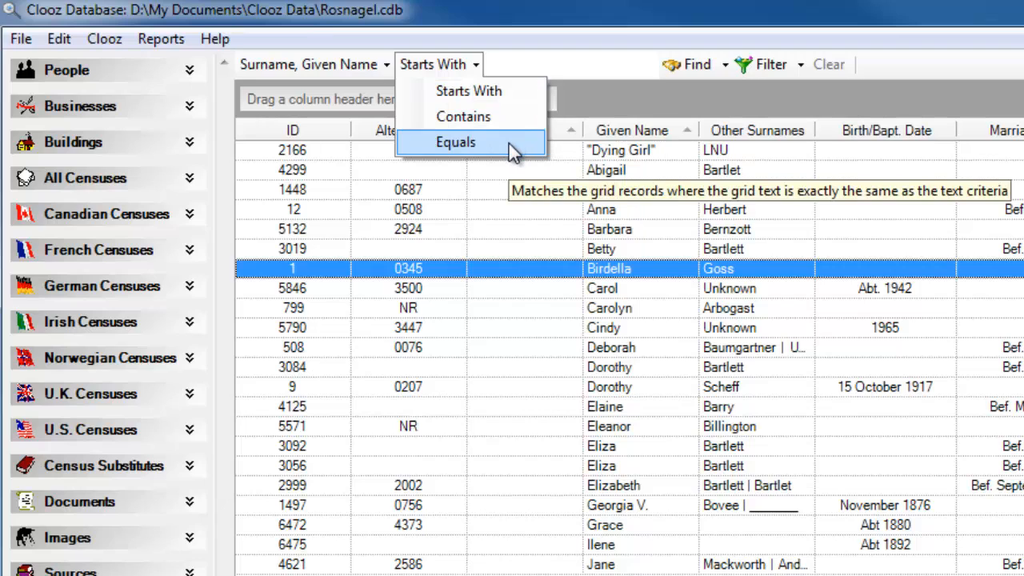
{"action": "left_click", "coordinate": [506, 94]}
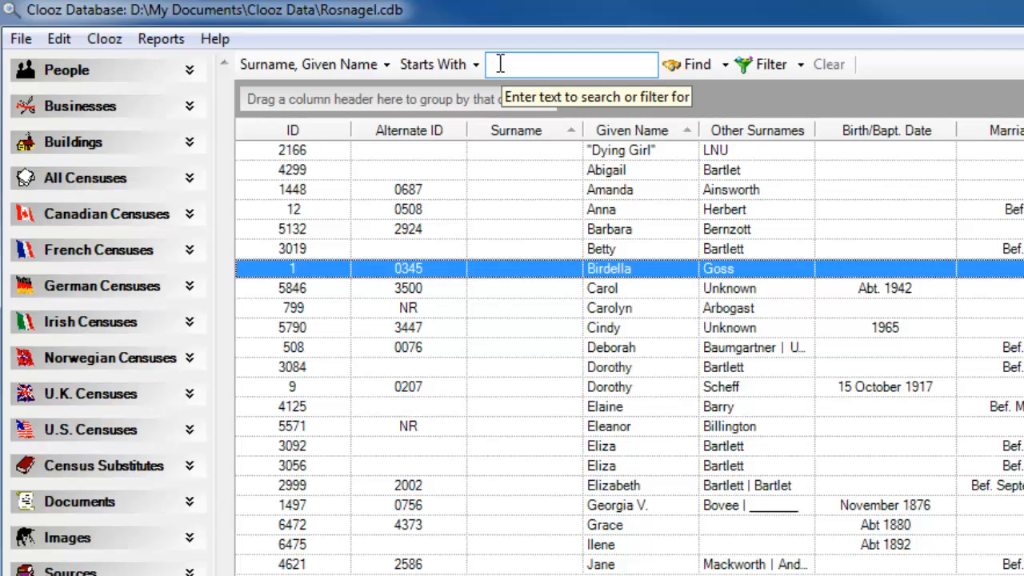
{"action": "left_click", "coordinate": [500, 64]}
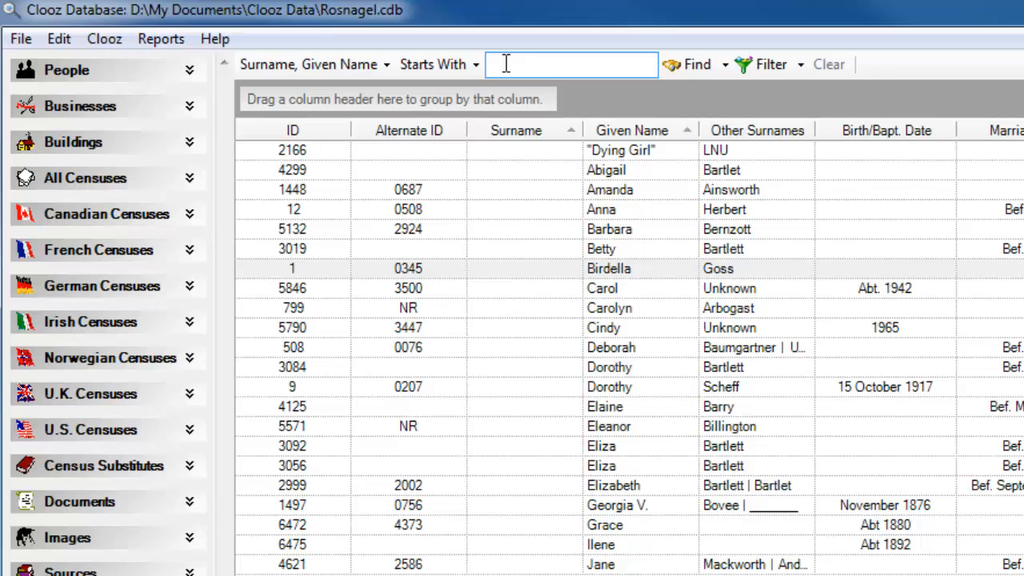
{"action": "type", "text": "th"}
{"action": "type", "text": "o"}
{"action": "type", "text": ", R"}
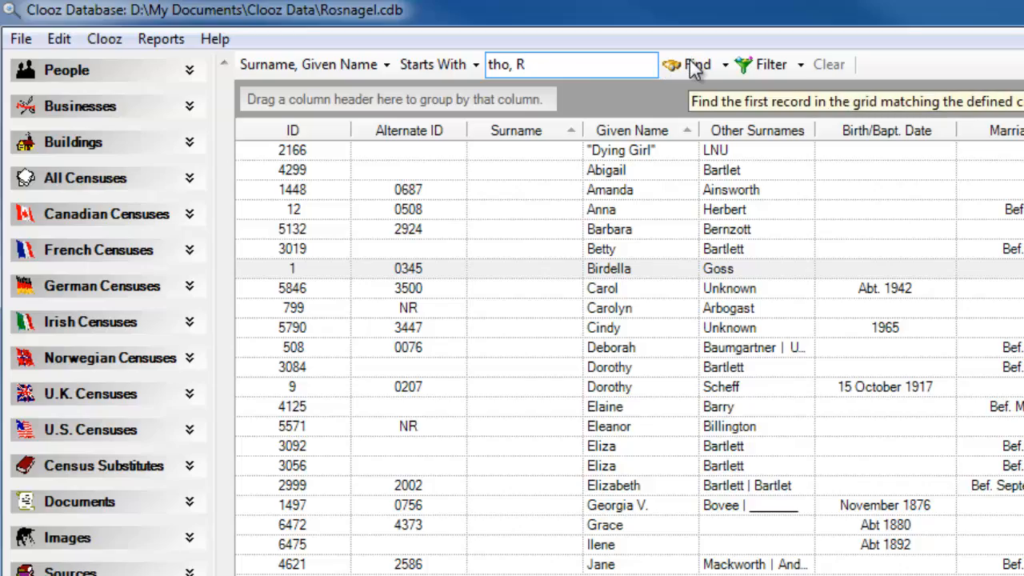
{"action": "left_click", "coordinate": [695, 68]}
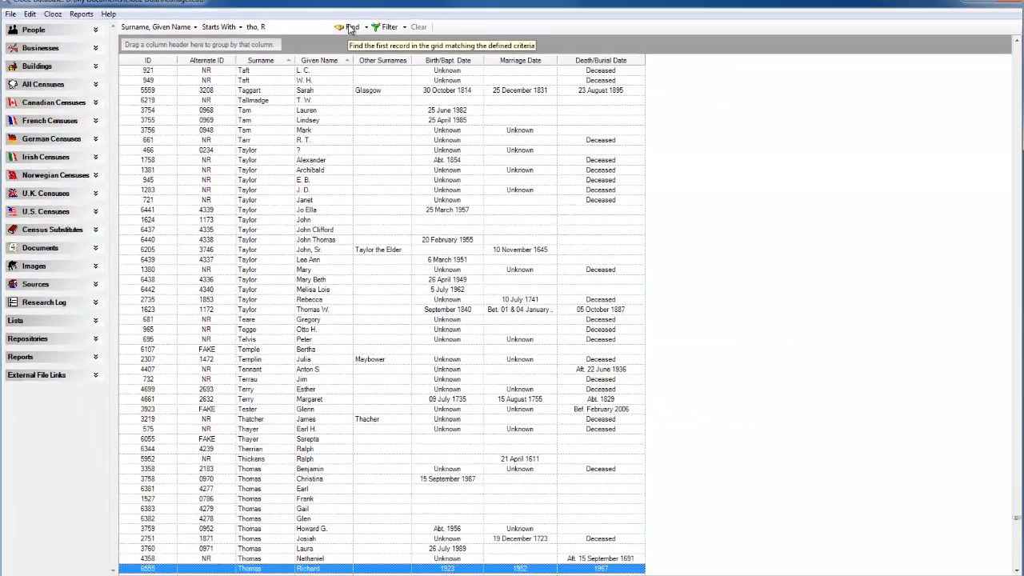
{"action": "left_click", "coordinate": [349, 28]}
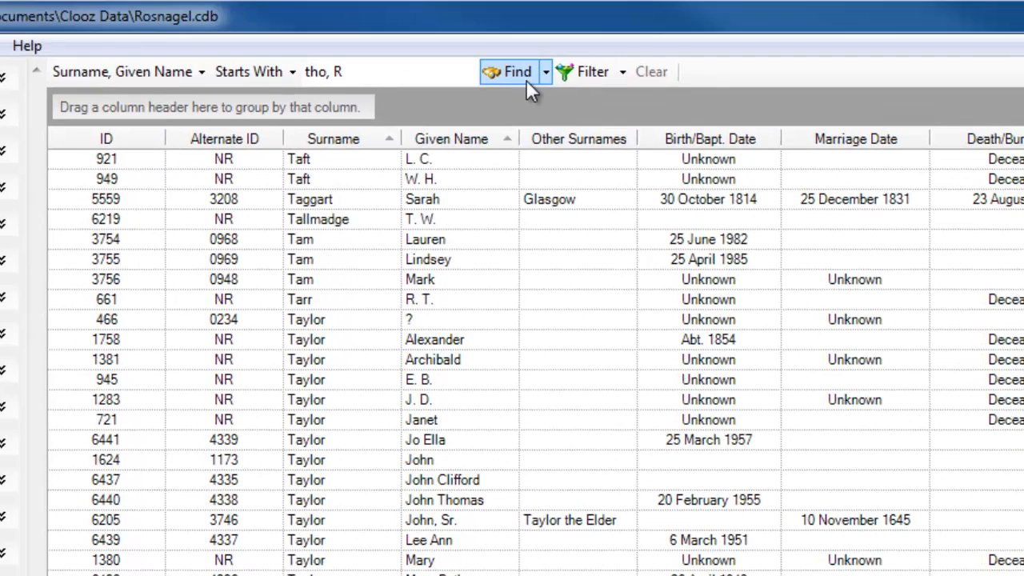
Filter the People list by the same "tho, R" criterion, and clear the filter
{"action": "left_click", "coordinate": [599, 77]}
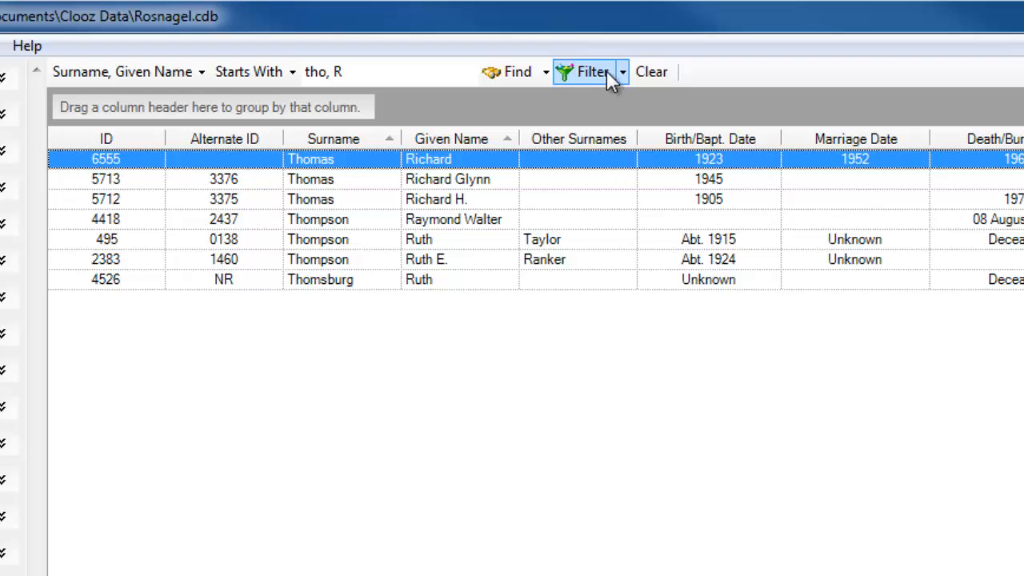
{"action": "left_click", "coordinate": [661, 78]}
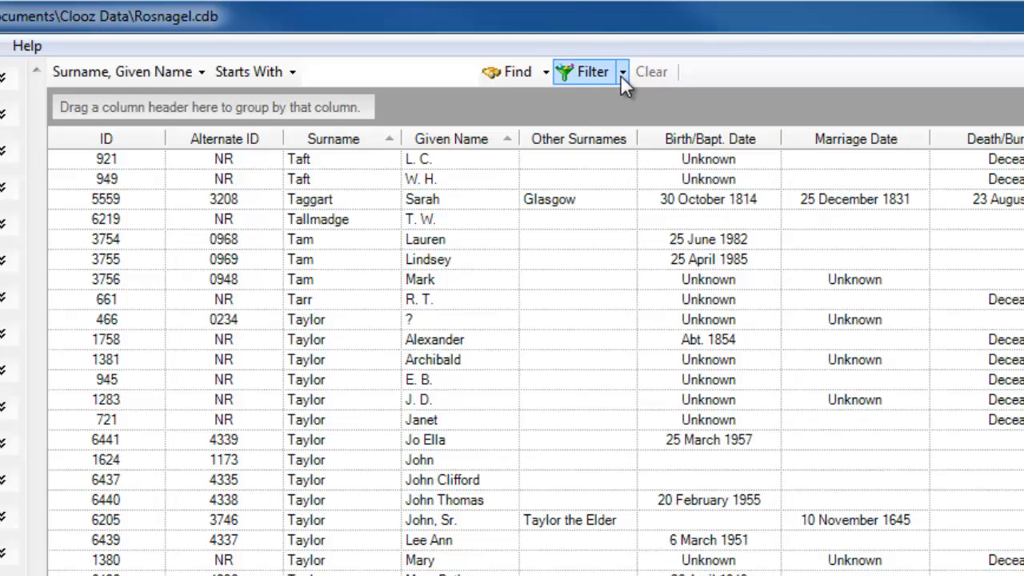
Apply an advanced filter where ALL selected fields match: Birth/Bapt. Date contains 1852 and Death/Burial Date contains 1910
{"action": "left_click", "coordinate": [621, 73]}
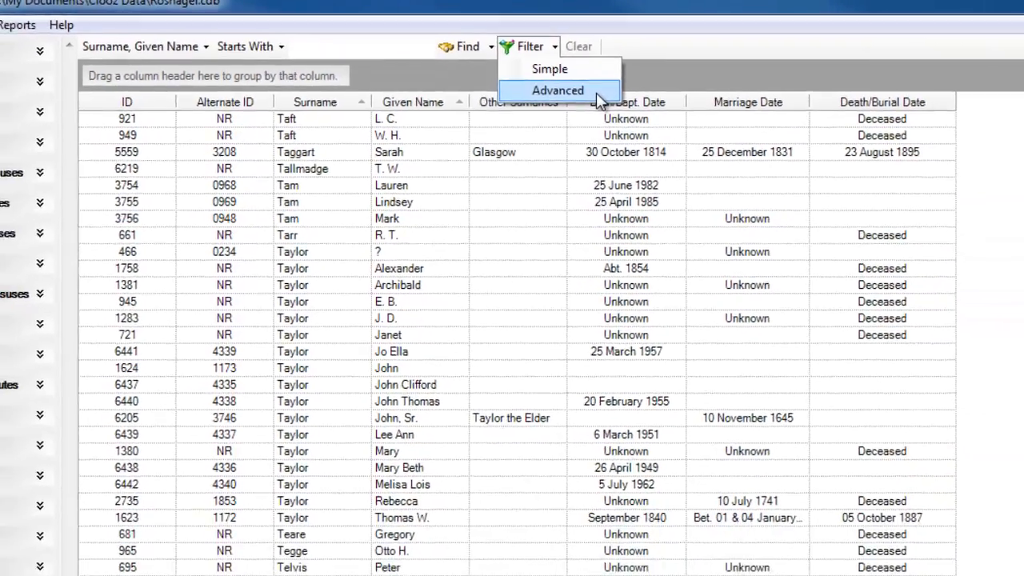
{"action": "left_click", "coordinate": [670, 125]}
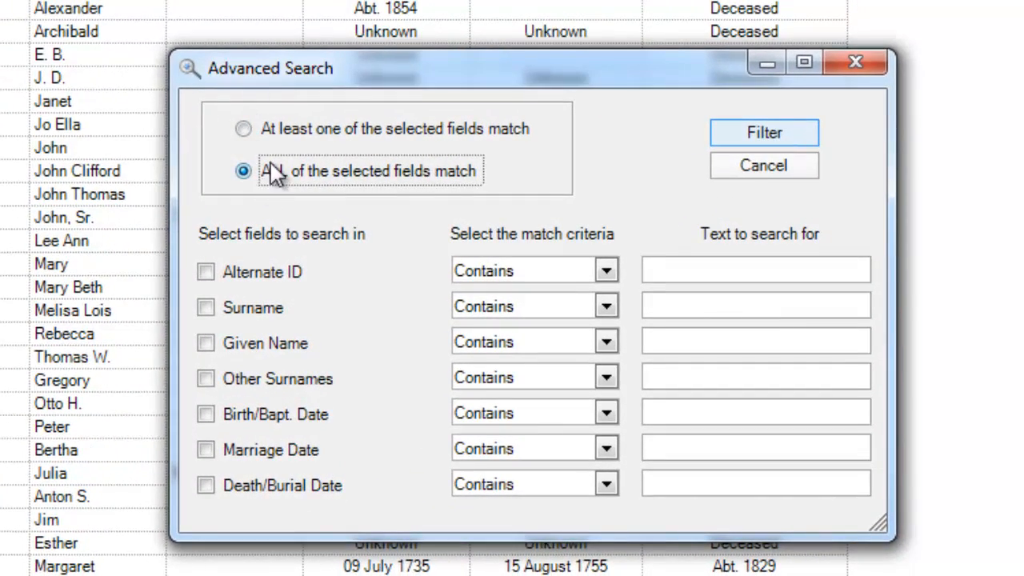
{"action": "left_click", "coordinate": [243, 414]}
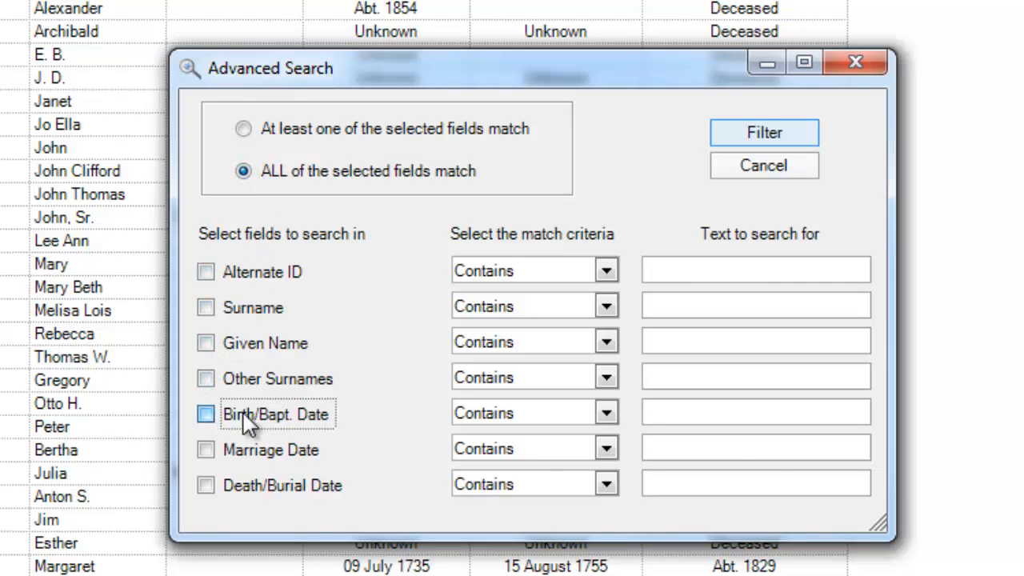
{"action": "left_click", "coordinate": [712, 417]}
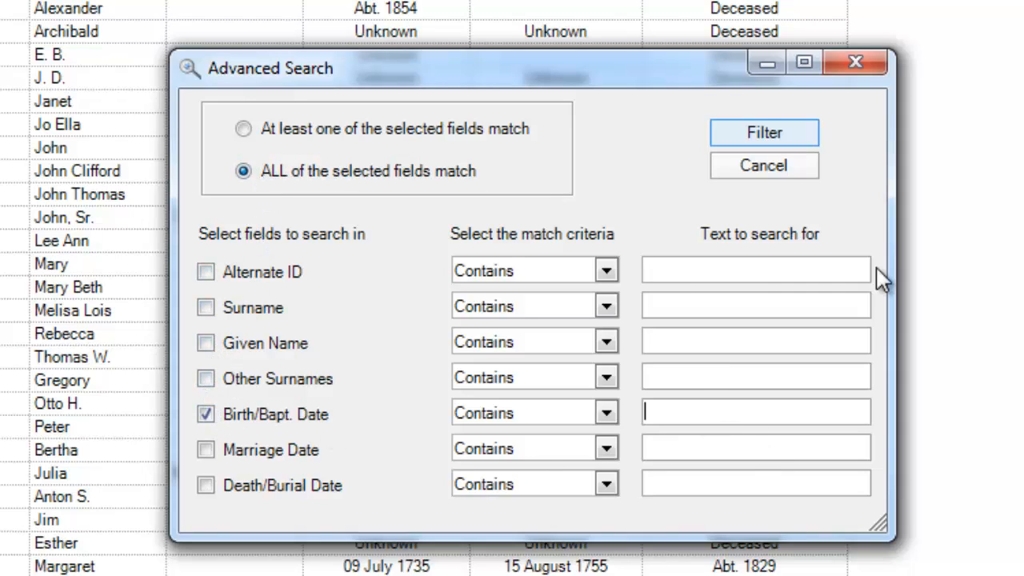
{"action": "type", "text": "1852"}
{"action": "left_click", "coordinate": [214, 486]}
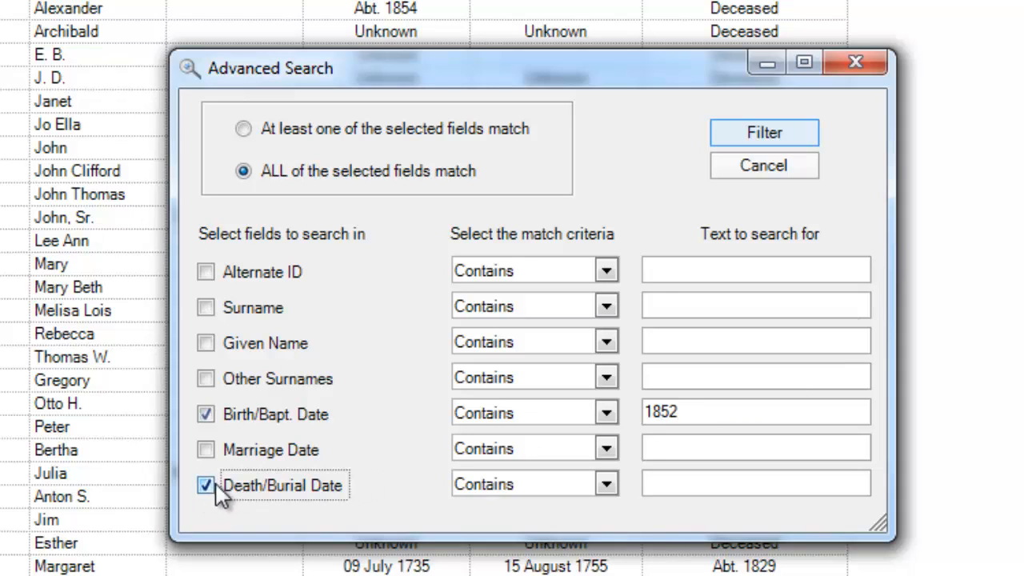
{"action": "left_click", "coordinate": [658, 483]}
{"action": "type", "text": "1"}
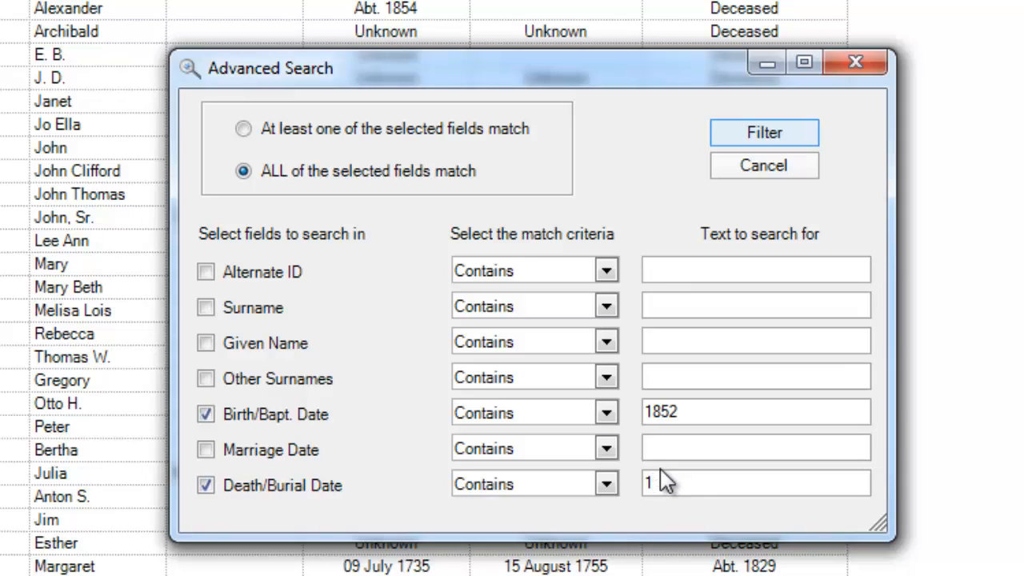
{"action": "type", "text": "923"}
{"action": "left_click", "coordinate": [770, 139]}
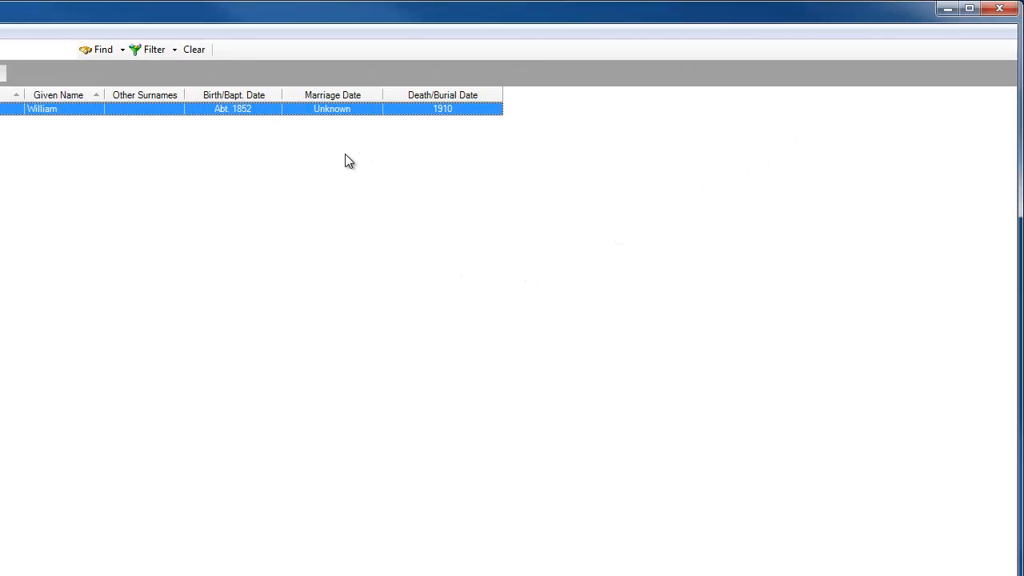
Apply an advanced filter where at least one selected field matches: Birth/Bapt. Date contains 1852 or Death/Burial Date contains 1910
{"action": "left_click", "coordinate": [173, 51]}
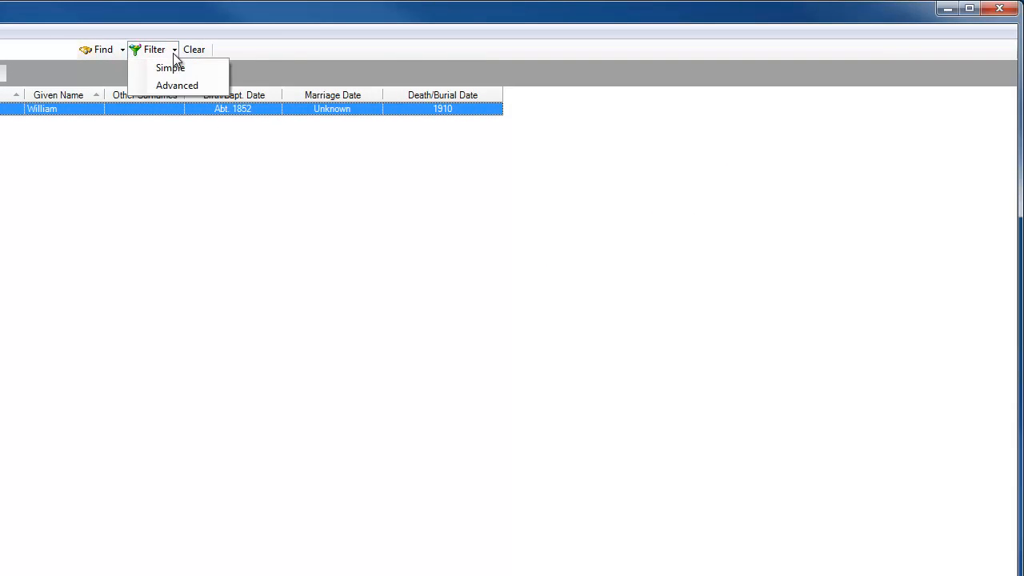
{"action": "left_click", "coordinate": [174, 85]}
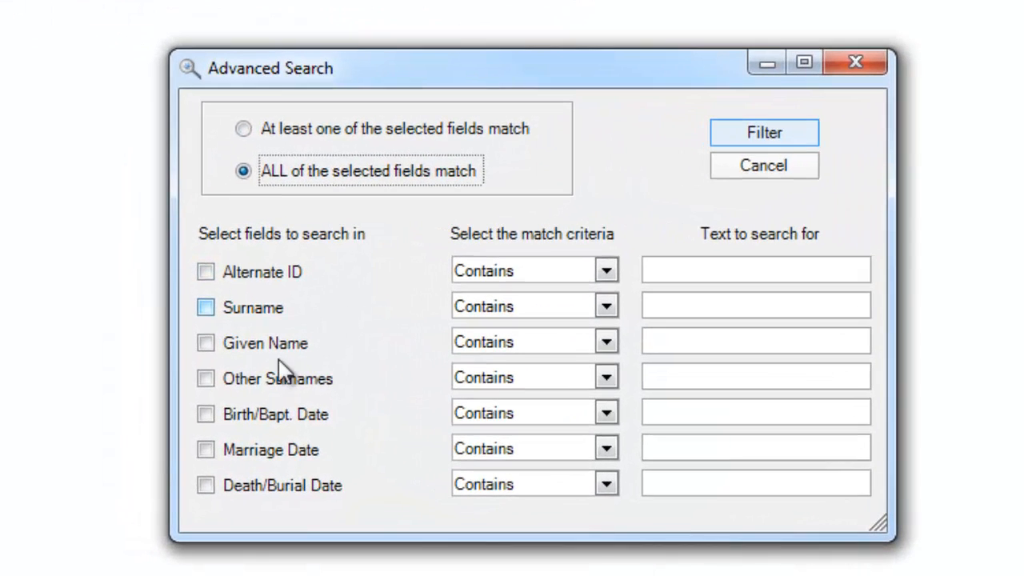
{"action": "left_click", "coordinate": [206, 414]}
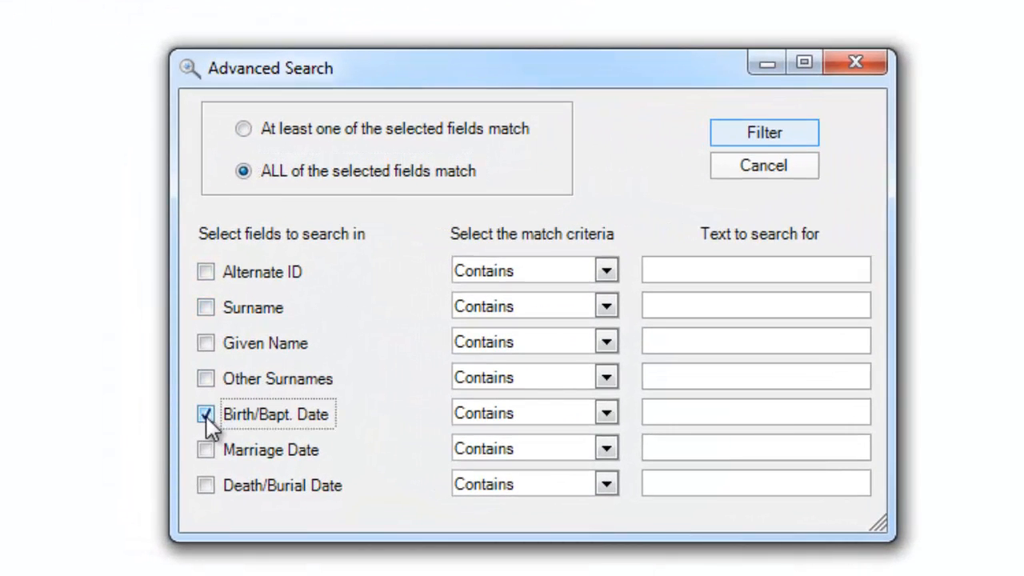
{"action": "left_click", "coordinate": [664, 416]}
{"action": "type", "text": "18"}
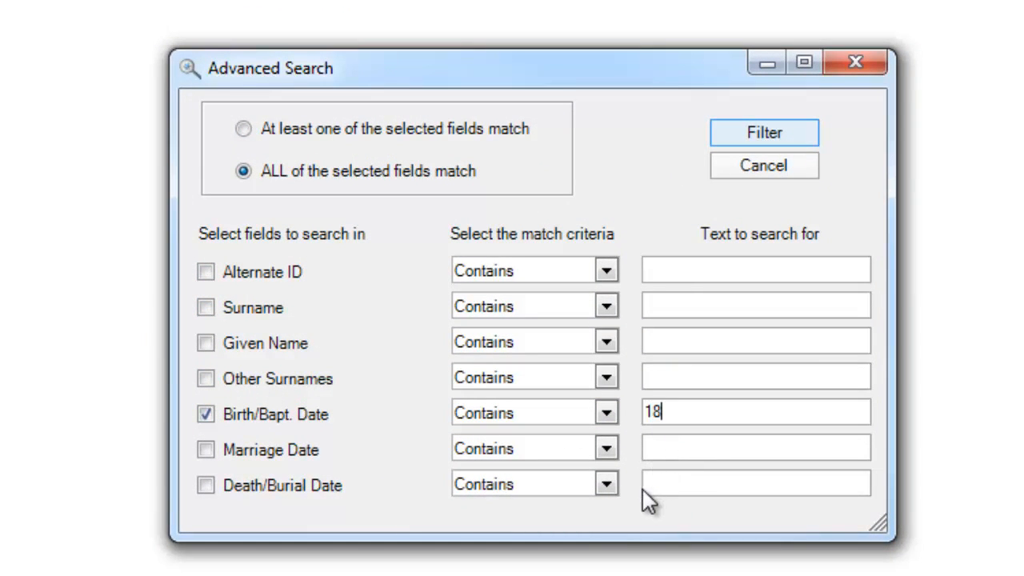
{"action": "type", "text": "52"}
{"action": "left_click", "coordinate": [206, 486]}
{"action": "left_click", "coordinate": [646, 485]}
{"action": "type", "text": "1910"}
{"action": "left_click", "coordinate": [243, 128]}
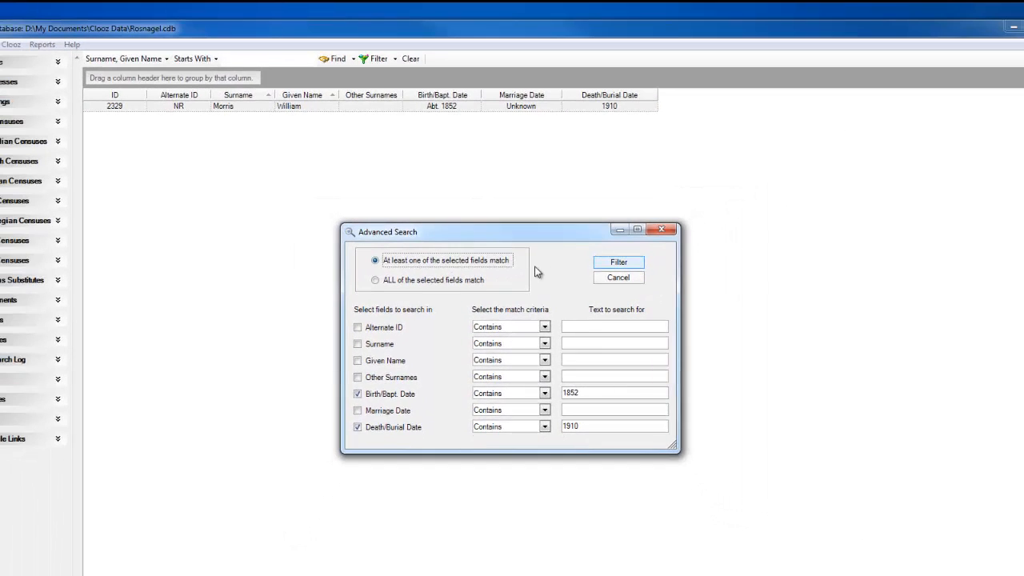
{"action": "left_click", "coordinate": [618, 262]}
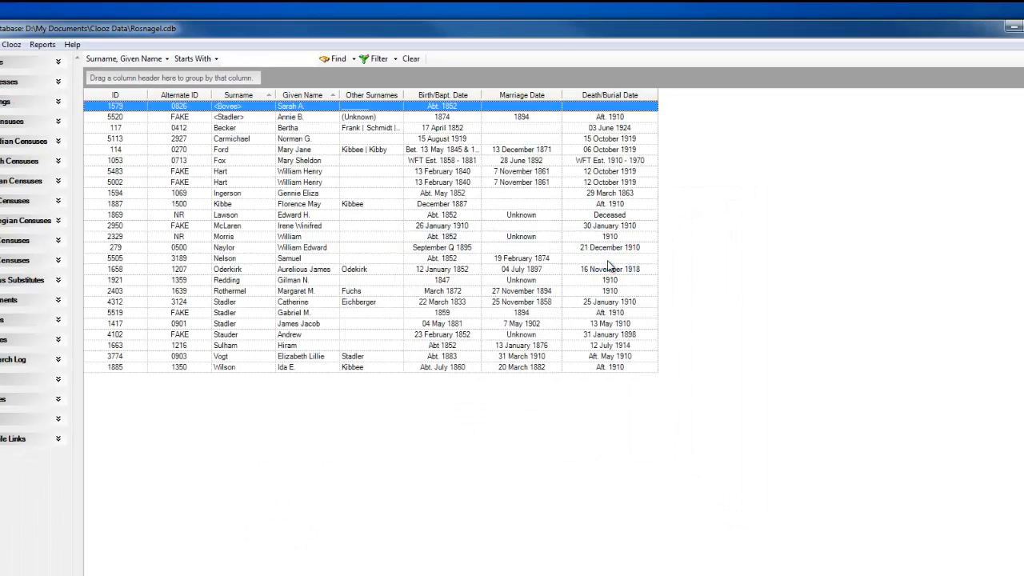